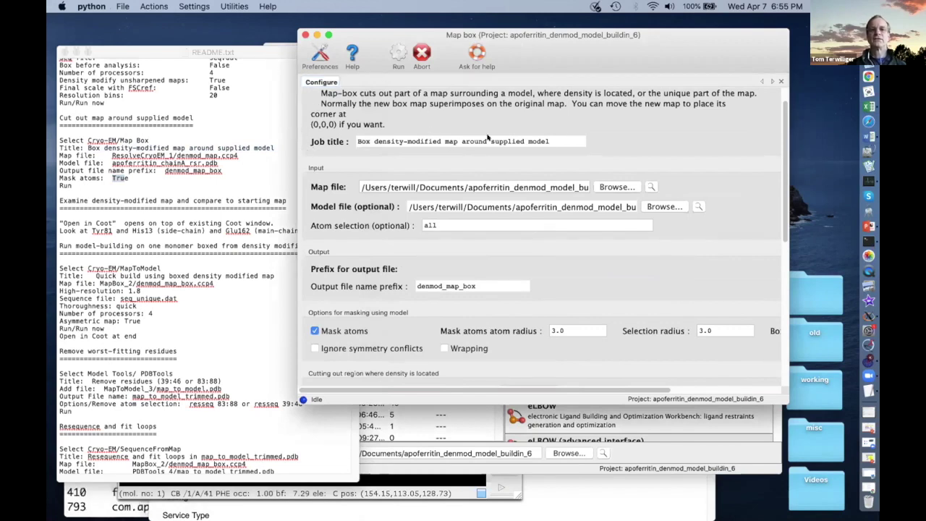
Run the Map Box job that cuts out the density-modified map around the supplied model, then move its results window aside
click(402, 63)
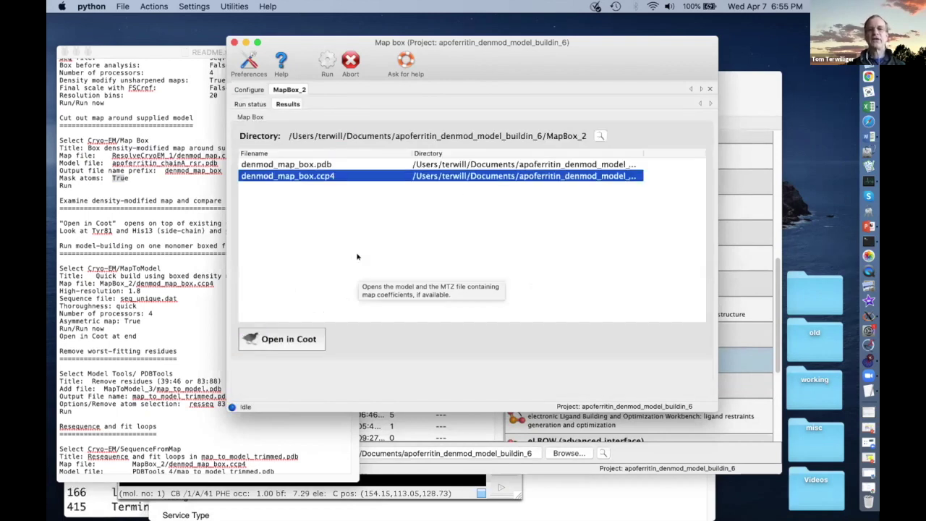
drag(519, 76, 426, 79)
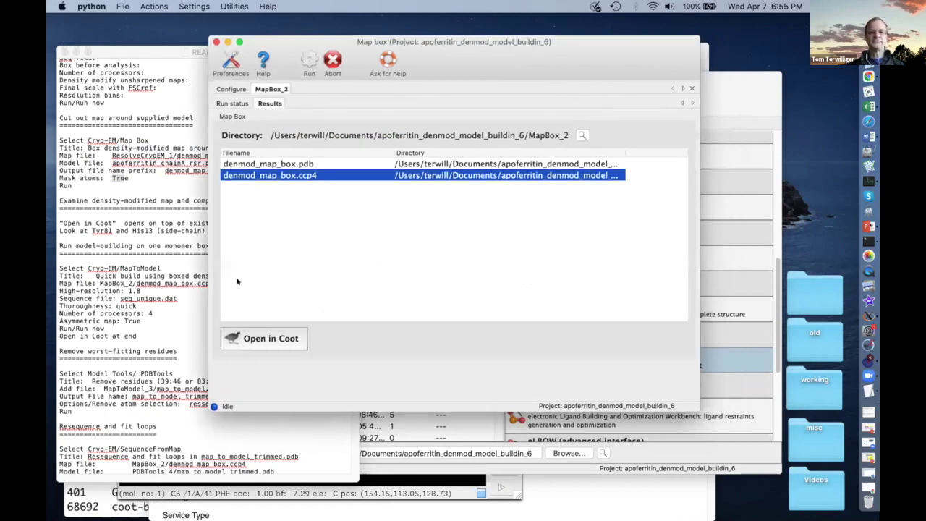
drag(364, 61, 345, 68)
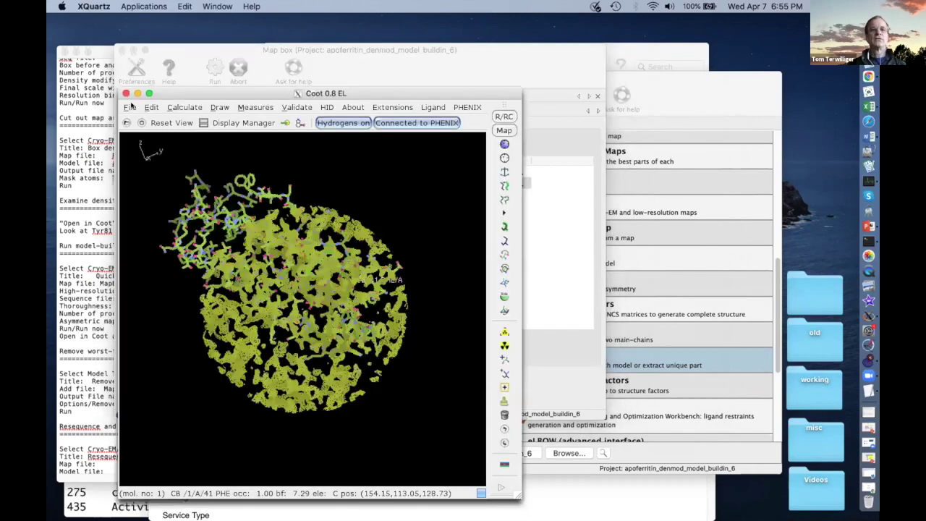
Load the boxed map denmod_map_box.ccp4 from the project's MapBox_2 folder into Coot
click(129, 107)
click(143, 155)
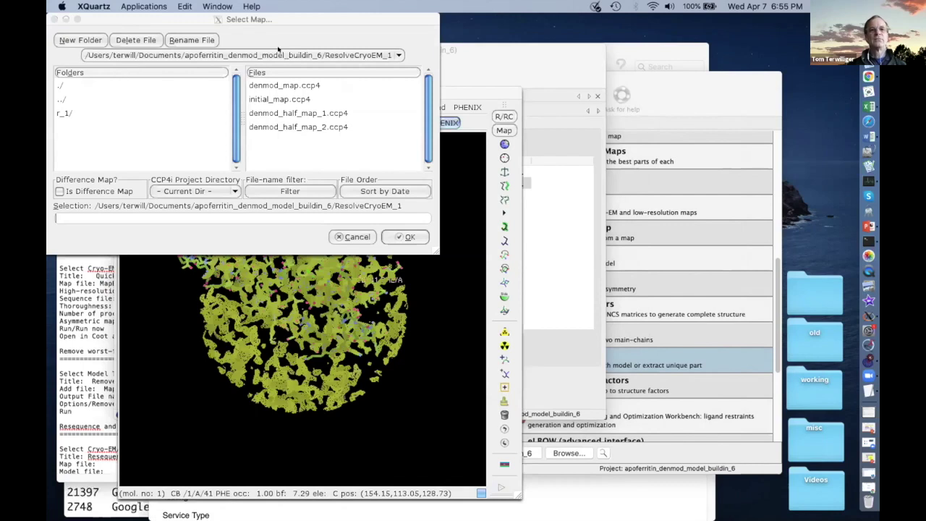
double_click(63, 99)
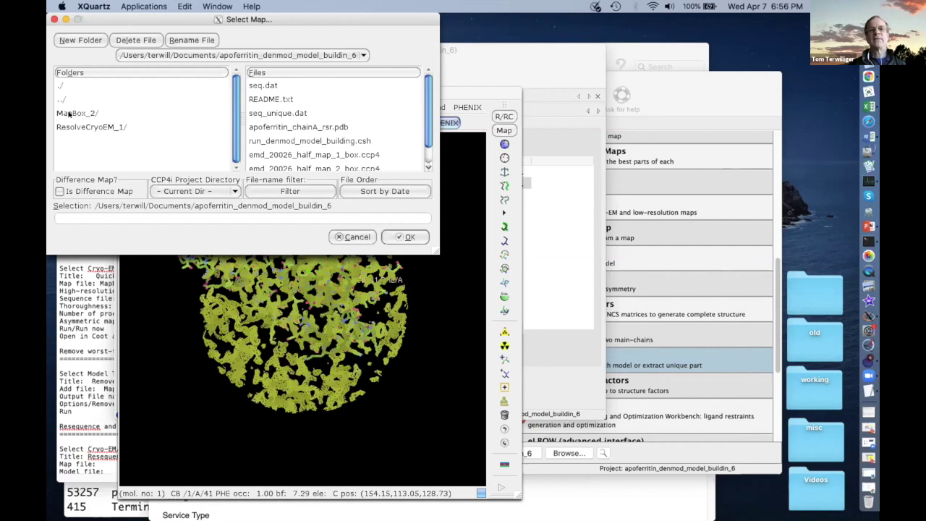
double_click(81, 114)
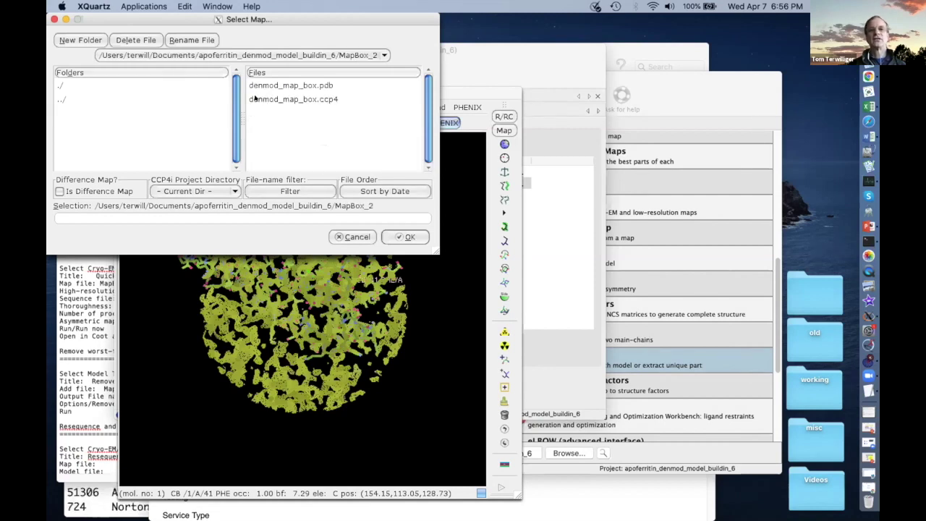
click(302, 98)
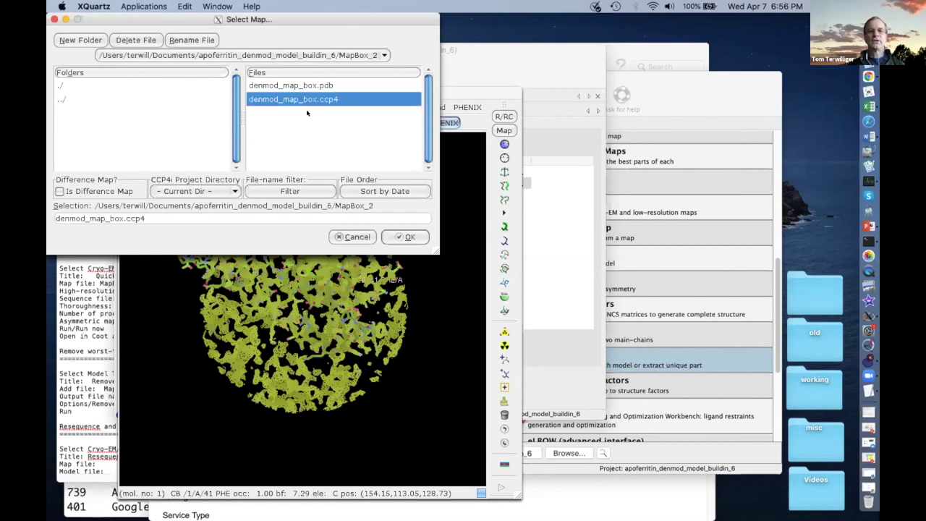
key(Return)
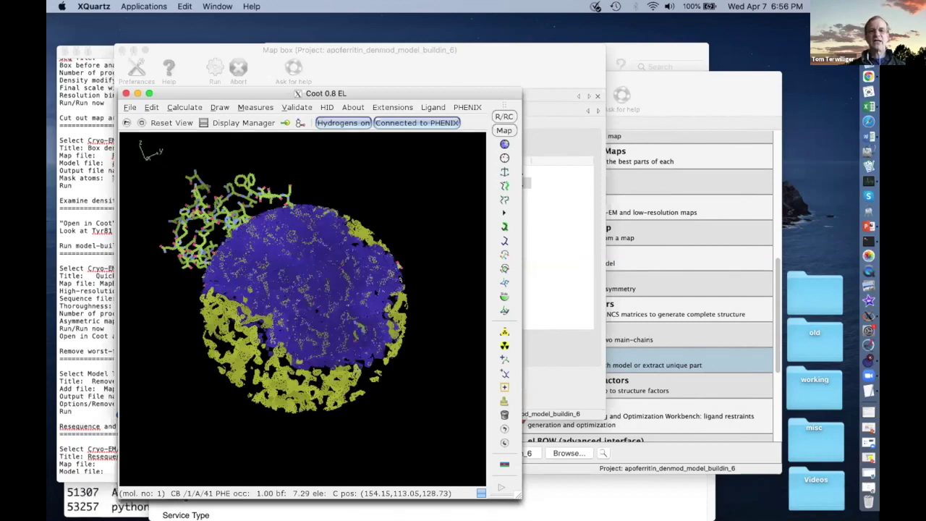
Set denmod_map_box.ccp4 to a contour level of 50 rmsd with an r.m.s.d. step of 1
drag(293, 288, 307, 292)
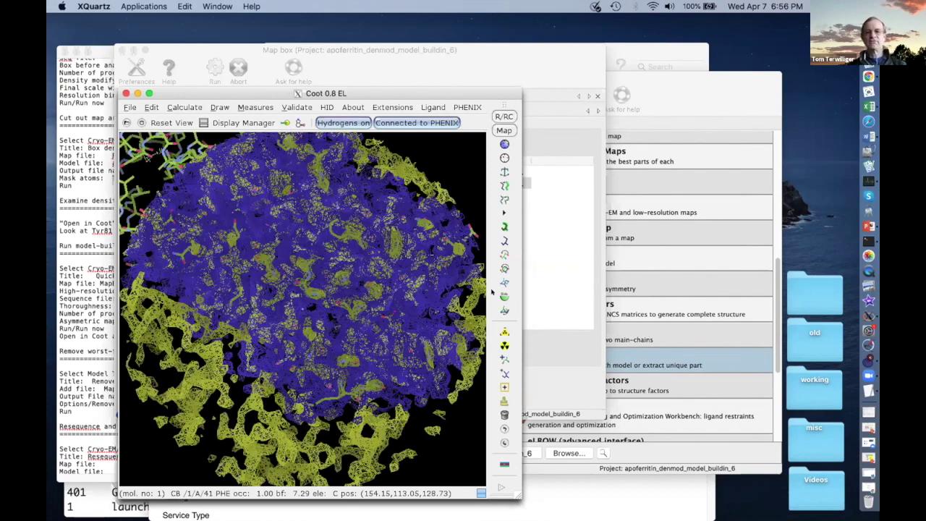
key(super+grave)
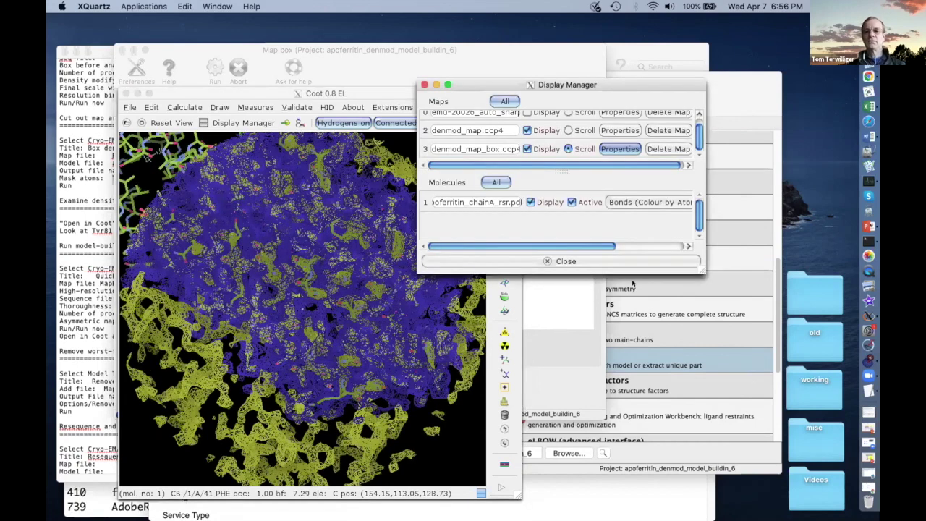
key(super+grave)
text(1)
click(586, 295)
click(644, 286)
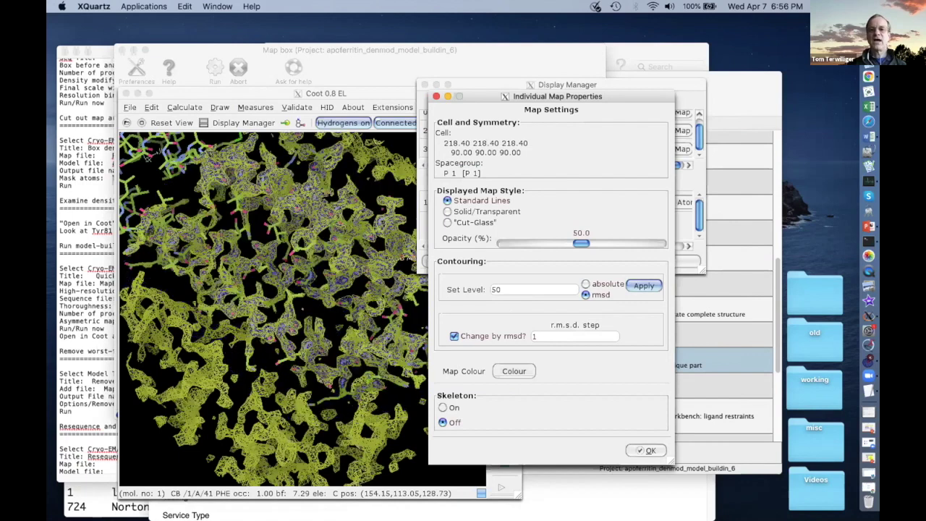
click(646, 450)
Hide denmod_map.ccp4 and recolour the boxed map denmod_map_box.ccp4 olive yellow
click(528, 131)
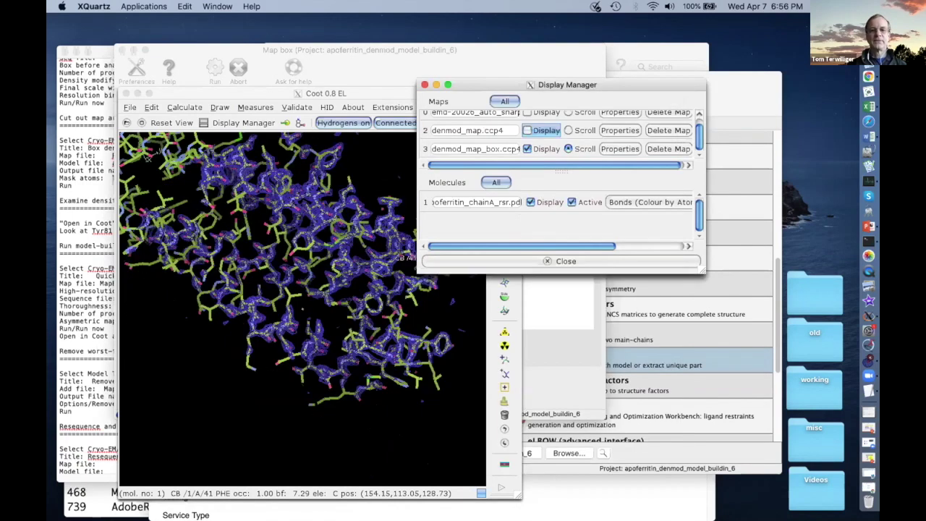
key(plus)
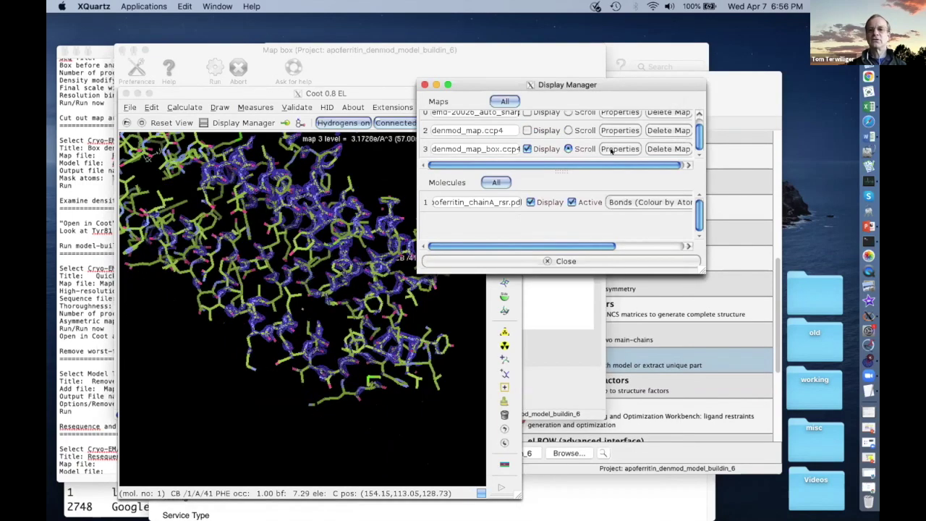
key(plus)
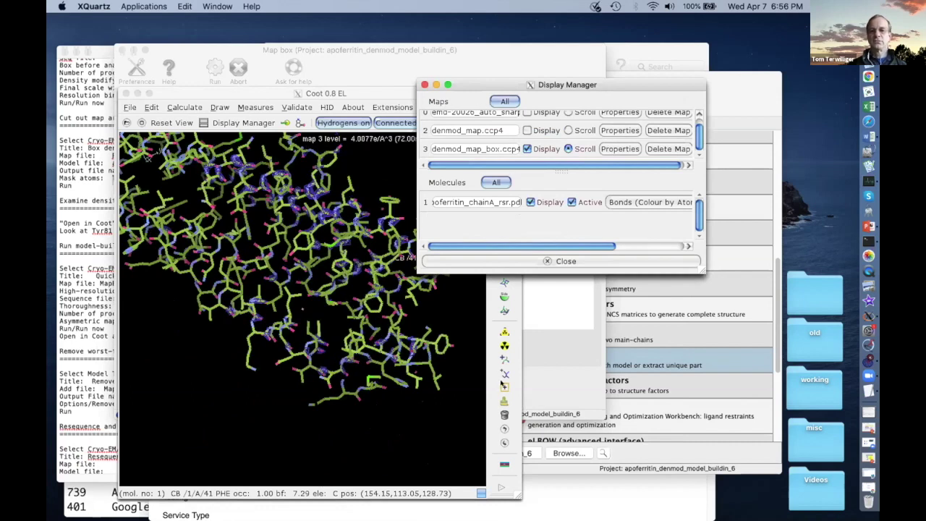
key(minus)
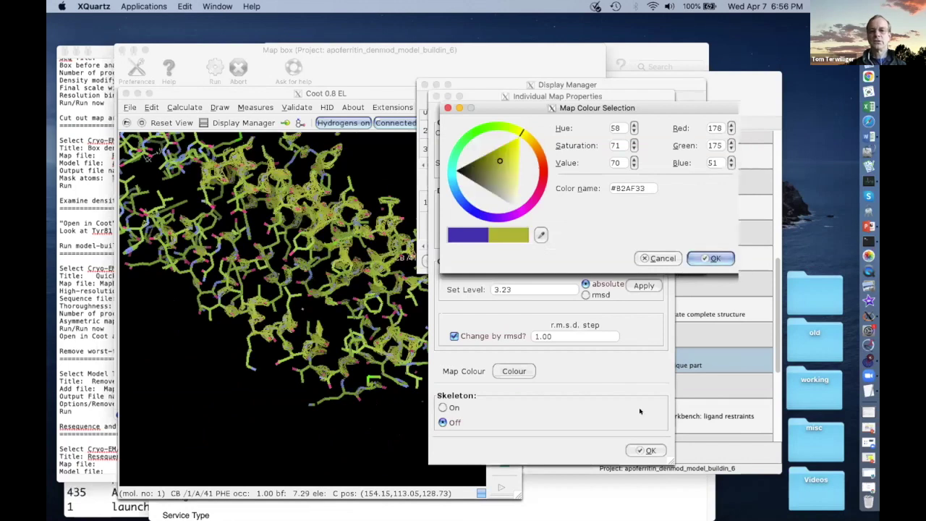
click(712, 259)
click(641, 450)
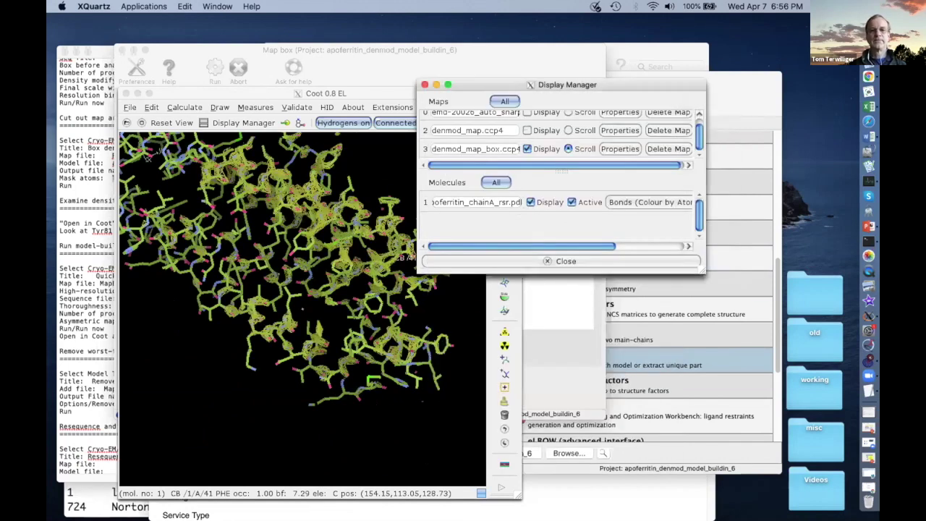
Lower the boxed map's contour level to 41 rmsd
scroll(308, 211, down, 2)
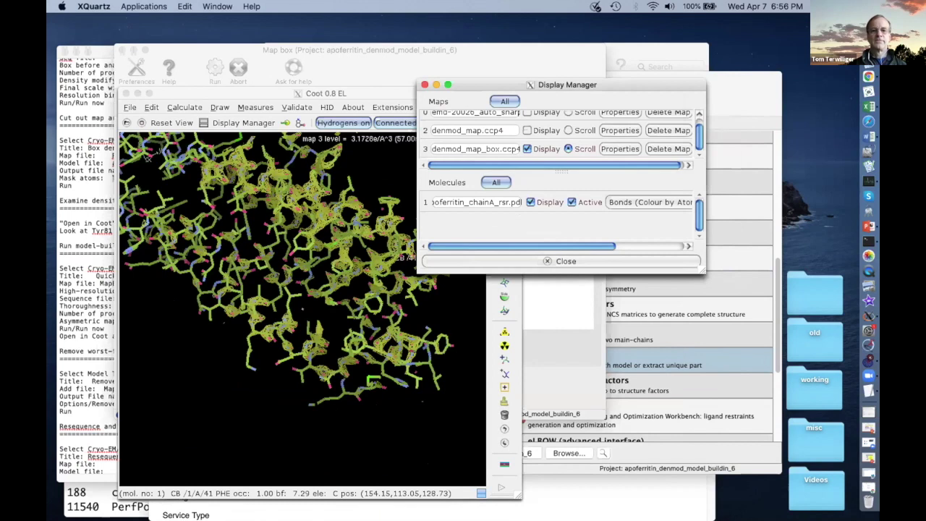
key(minus)
key(minus)
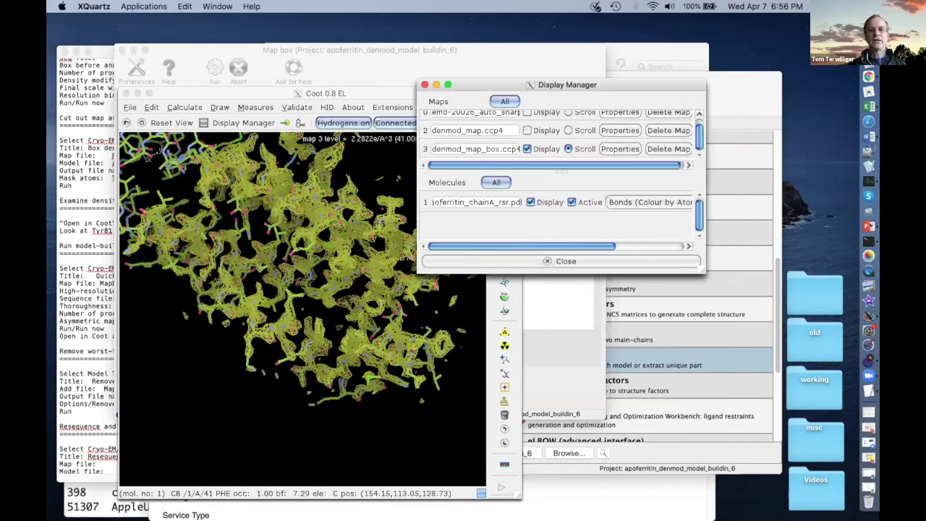
Examine from several angles how much of the model the boxed density covers, recentring on residue Leu 69
drag(304, 304, 323, 293)
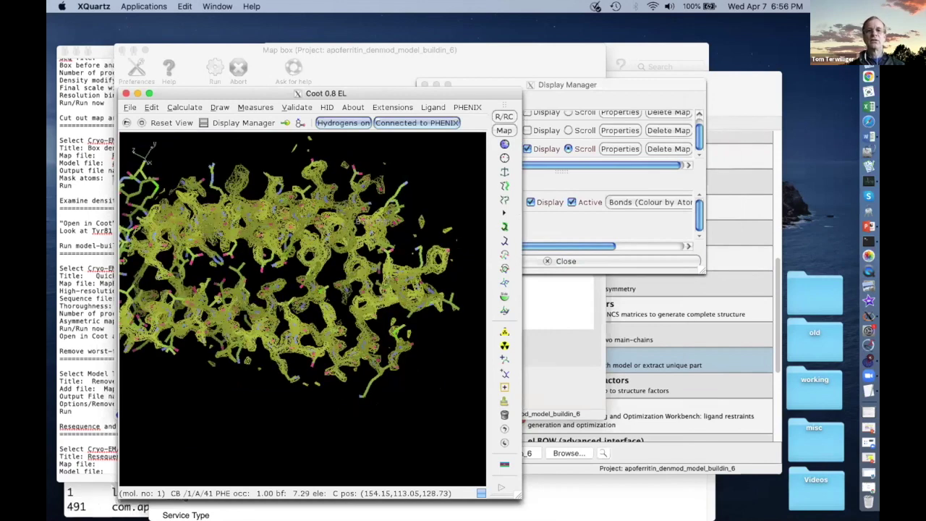
drag(304, 289, 333, 329)
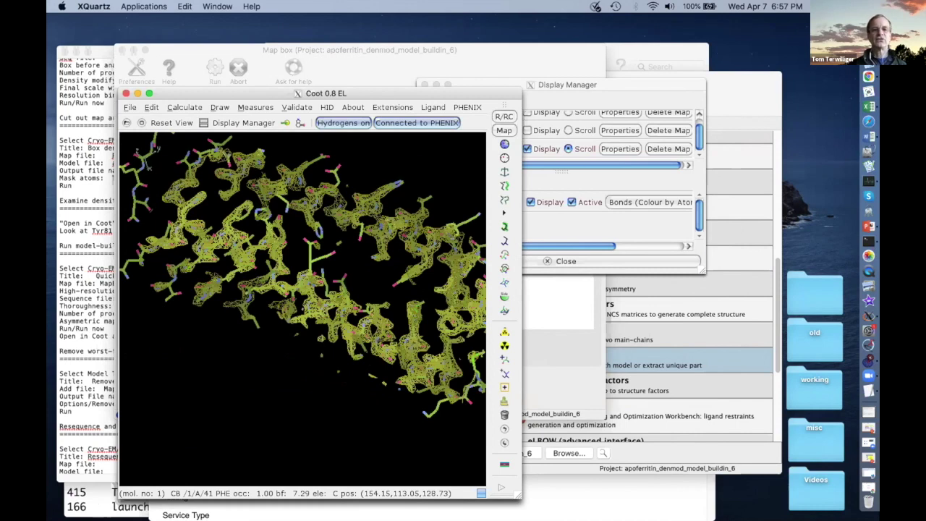
click(220, 107)
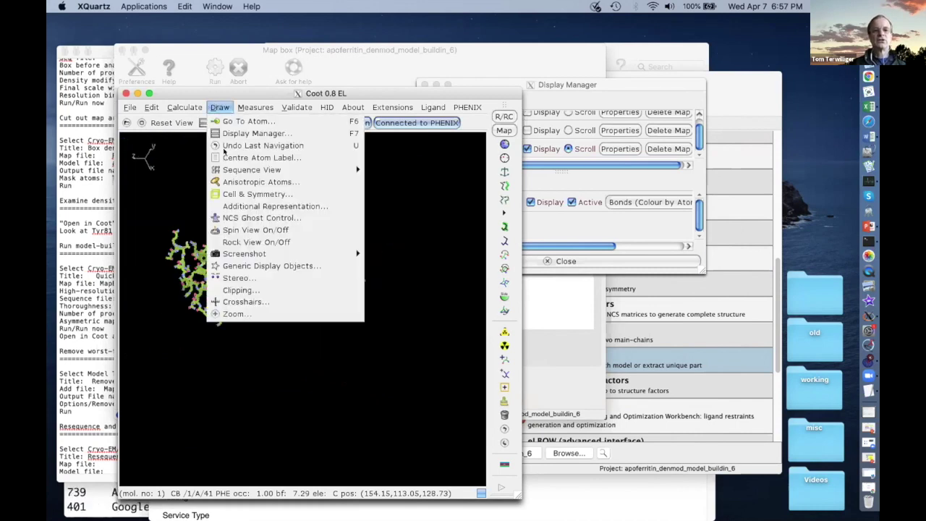
click(218, 192)
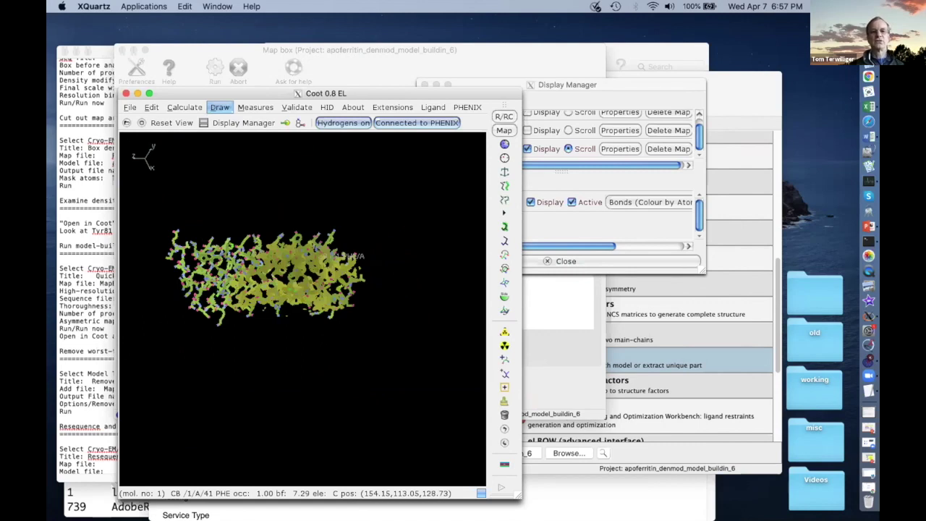
click(267, 359)
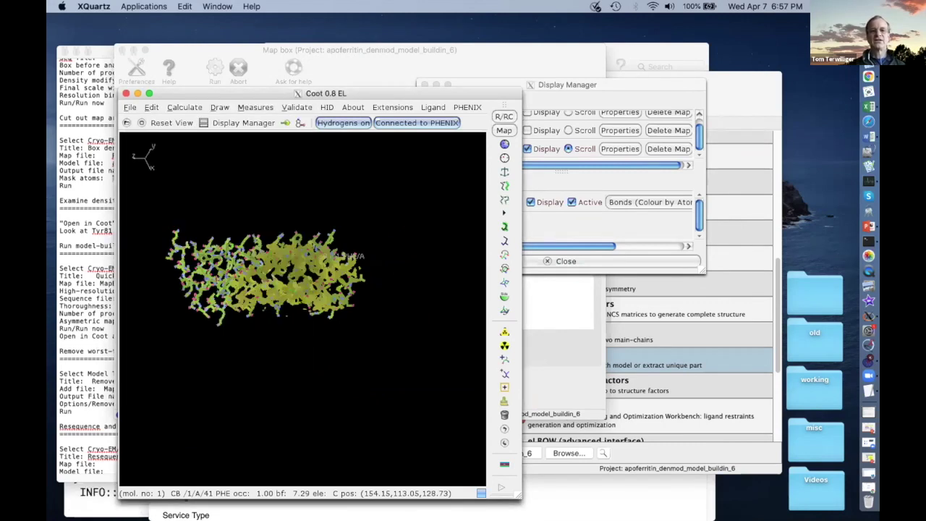
scroll(303, 309, down, 5)
drag(303, 309, 305, 282)
scroll(305, 282, up, 3)
scroll(302, 309, up, 5)
scroll(303, 309, up, 3)
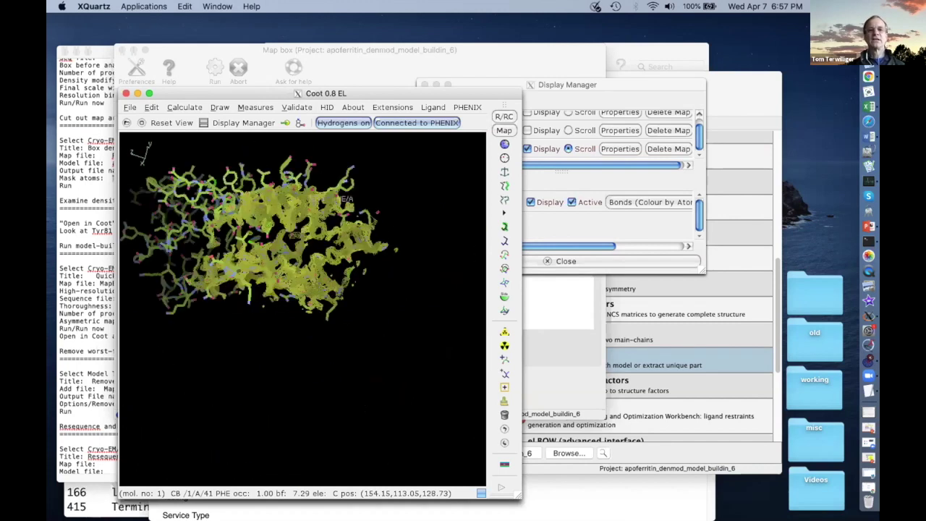
drag(303, 309, 334, 282)
middle_click(334, 197)
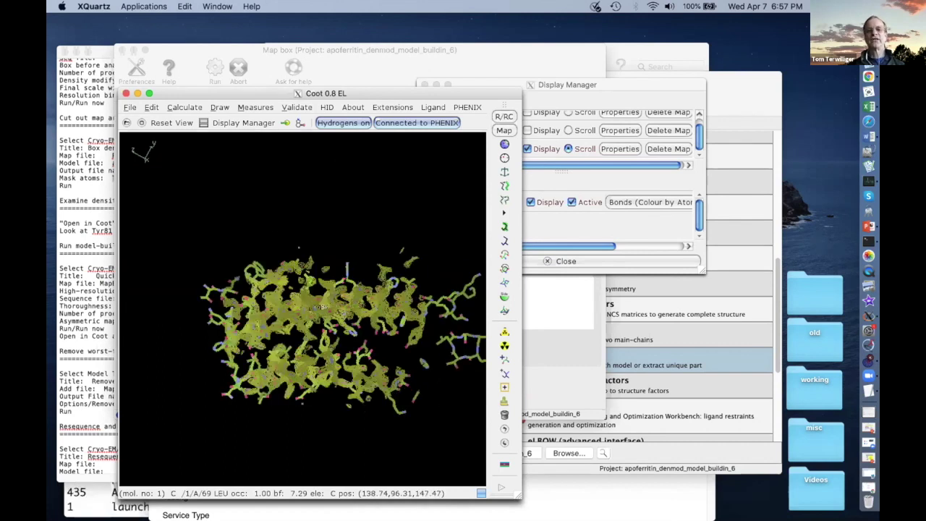
drag(334, 308, 373, 311)
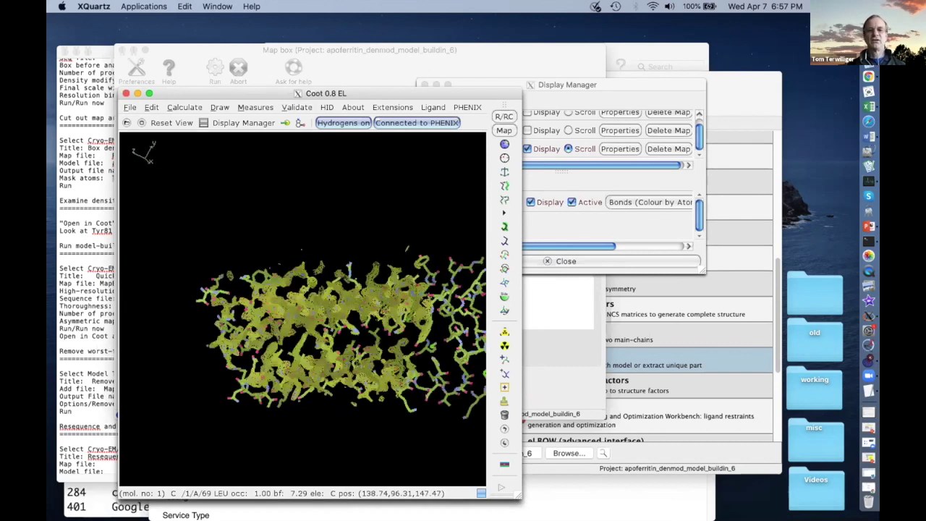
Set the global map radius to 35 Å in the density settings
click(151, 107)
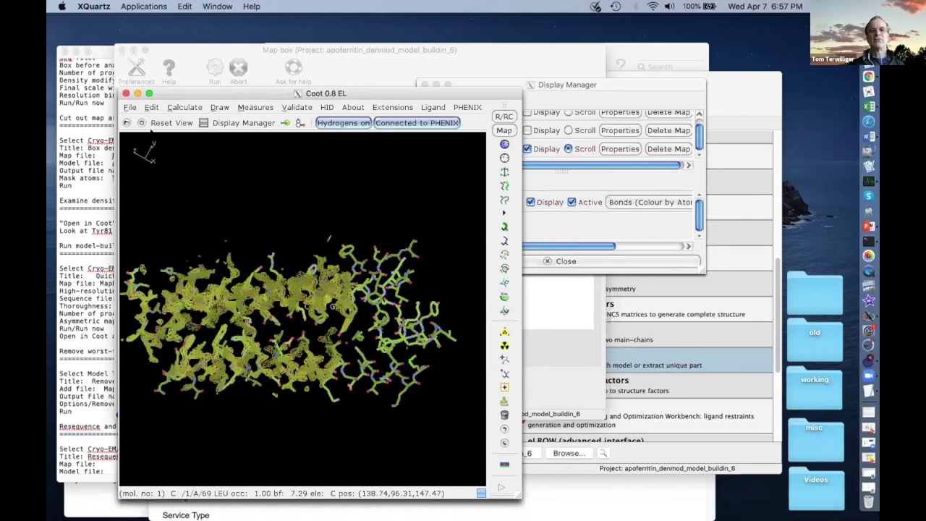
click(154, 133)
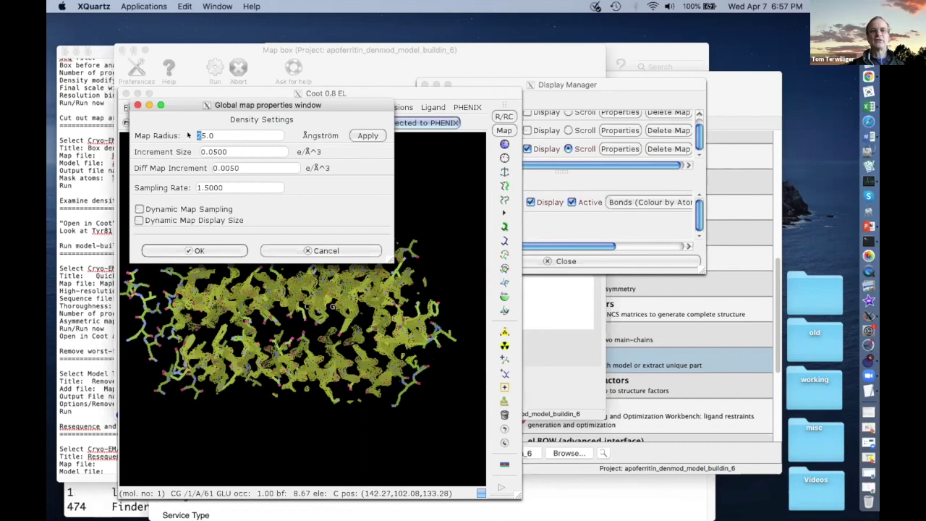
text(3)
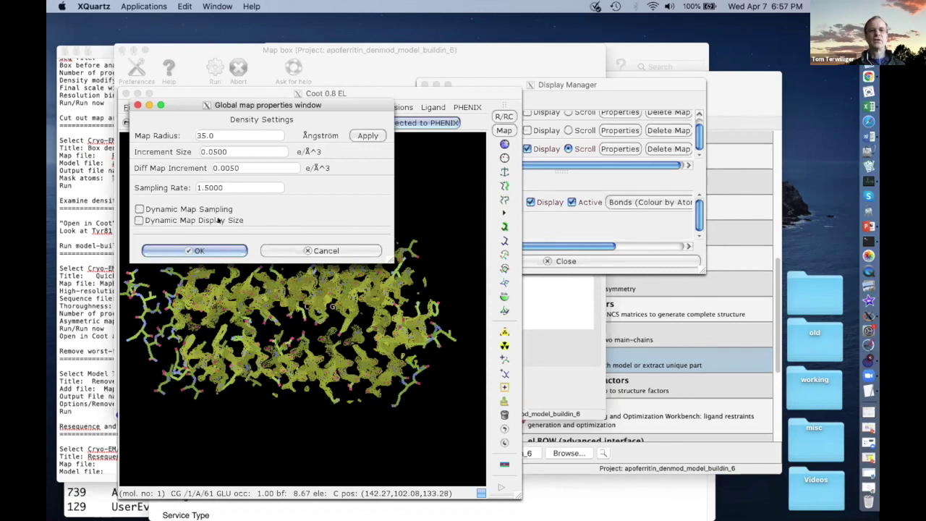
click(194, 250)
Centre the view on residue 81 and lower the boxed map's contour level to 25 rmsd
drag(302, 311, 307, 238)
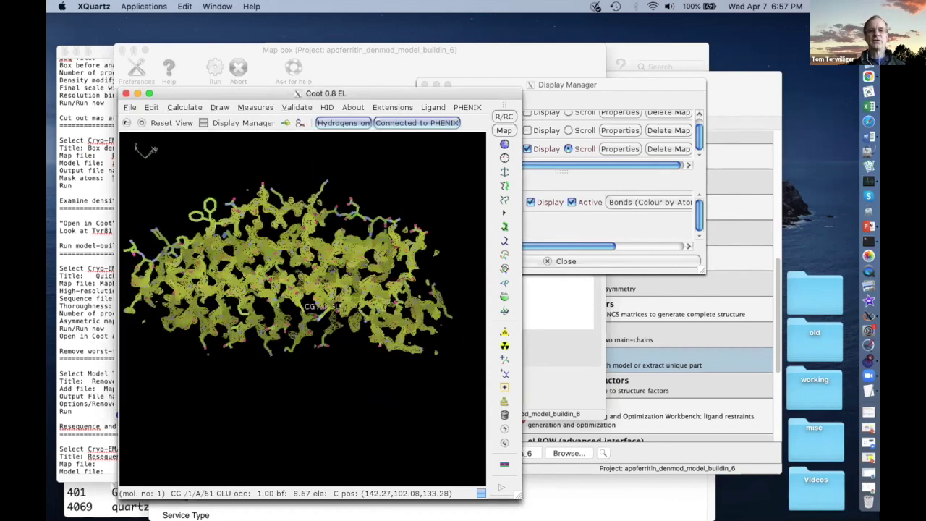
middle_click(214, 223)
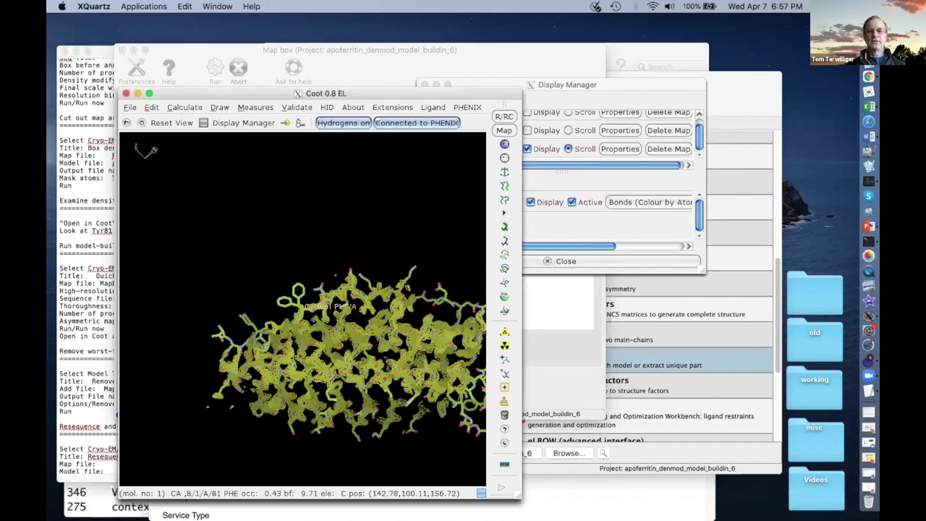
scroll(302, 310, down, 2)
scroll(302, 304, up, 1)
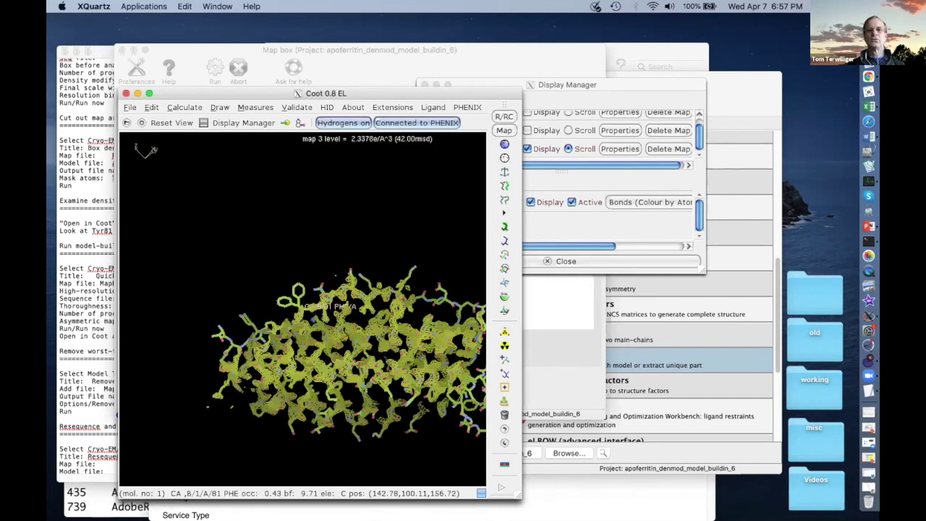
scroll(302, 304, down, 3)
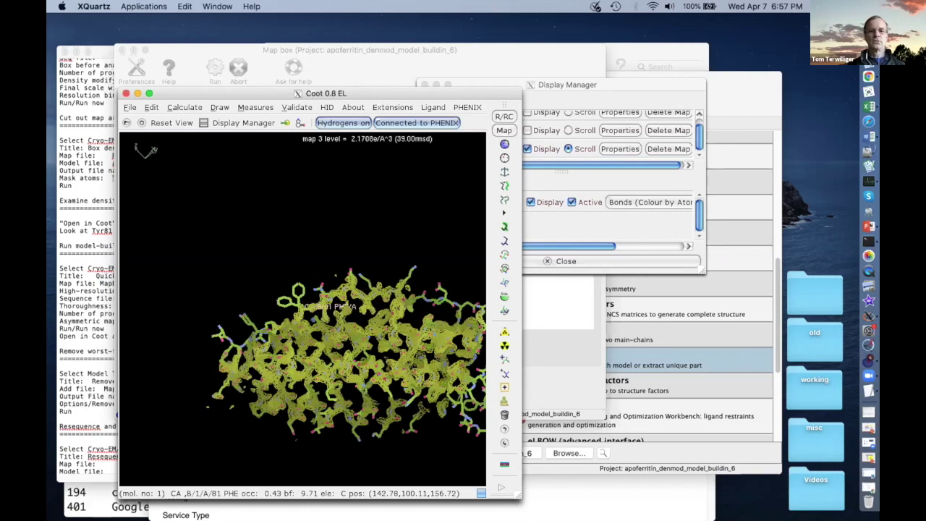
scroll(302, 304, down, 4)
scroll(302, 304, down, 5)
scroll(302, 304, down, 2)
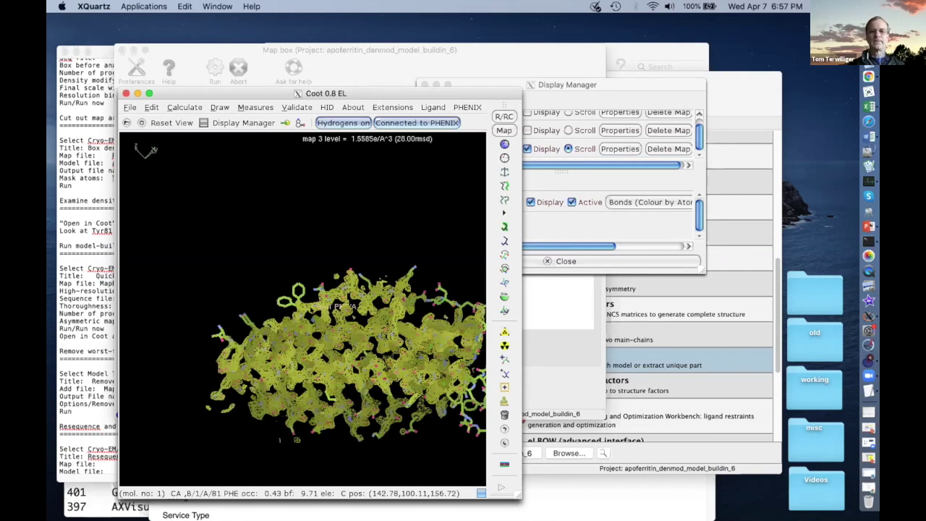
scroll(302, 304, down, 3)
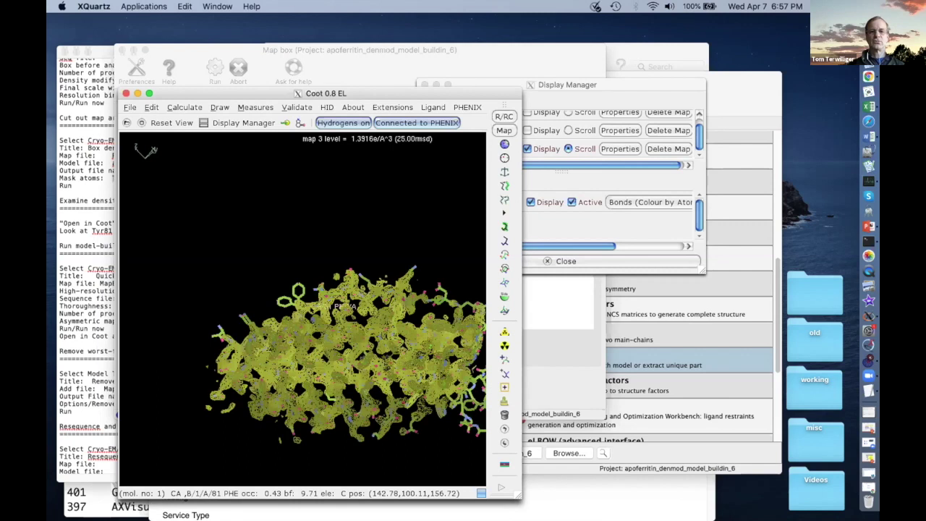
Lower the boxed map's contour level to 3 rmsd
scroll(302, 304, down, 2)
scroll(303, 304, down, 2)
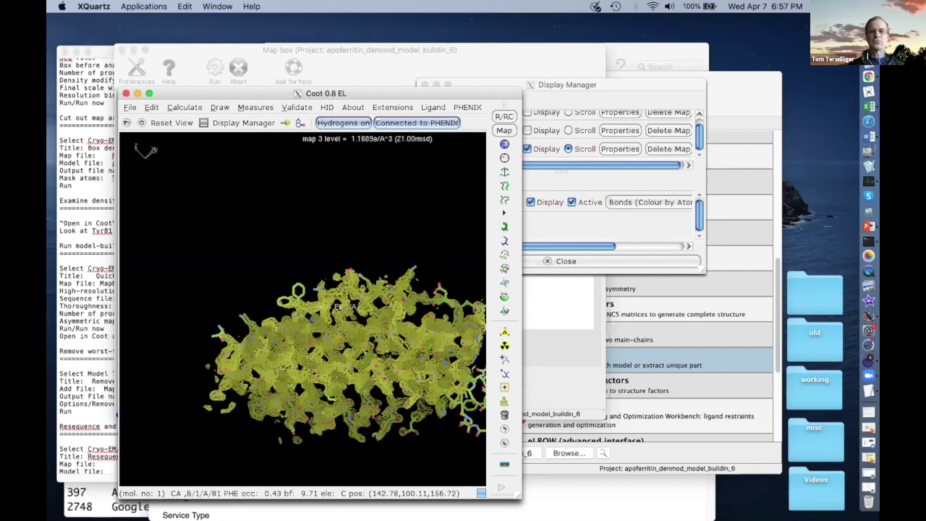
scroll(302, 304, down, 7)
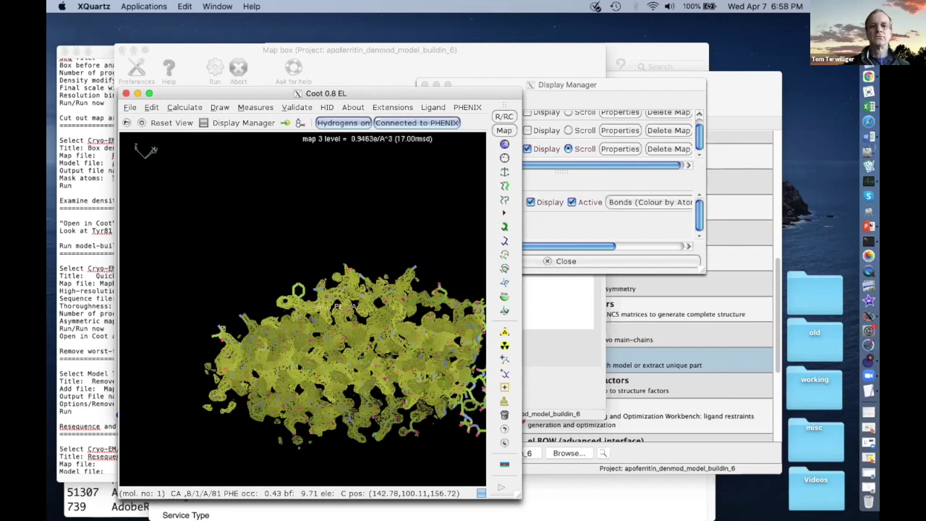
scroll(365, 291, down, 1)
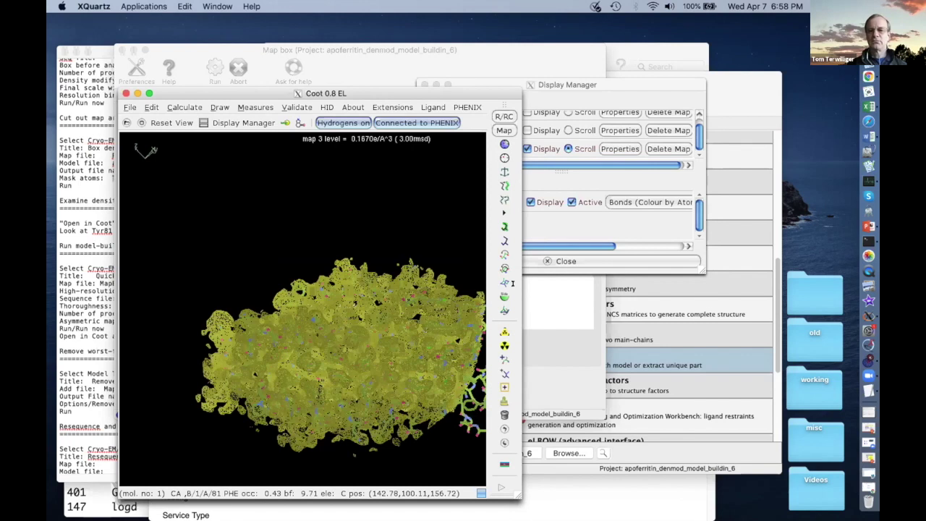
Reset the boxed map's contour level in its map properties and bring it to 20 rmsd
drag(513, 284, 487, 283)
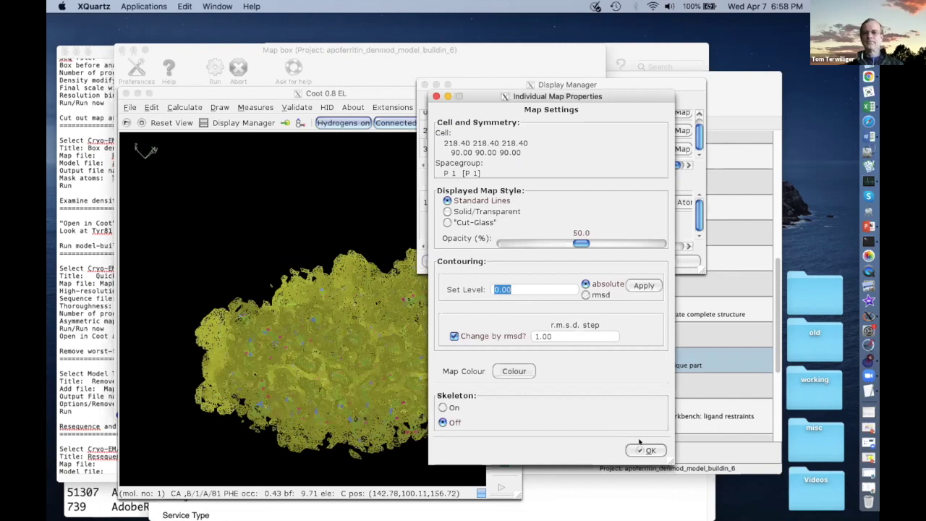
text(2)
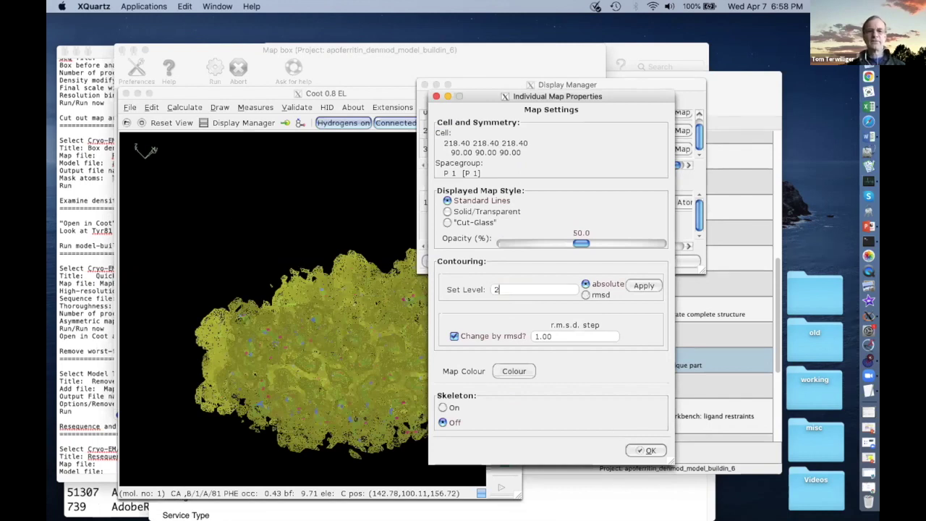
key(Return)
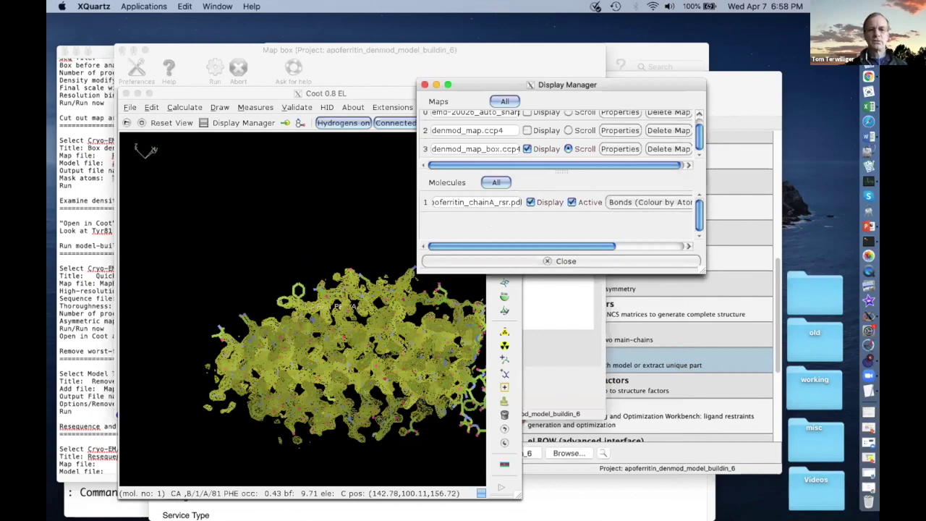
drag(304, 311, 313, 320)
scroll(304, 311, down, 2)
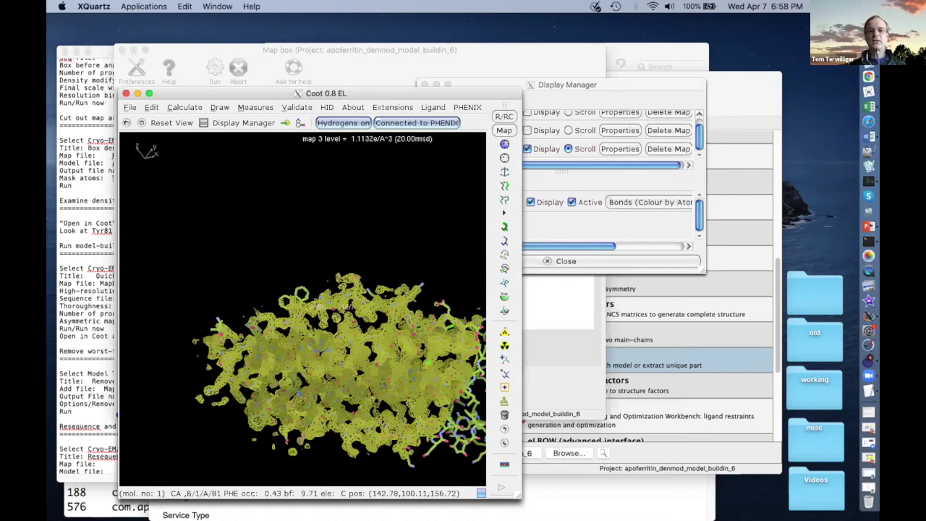
Hide the apoferritin chain A model and examine the boxed density alone from several angles, centred on residue Ser 31
drag(302, 309, 325, 337)
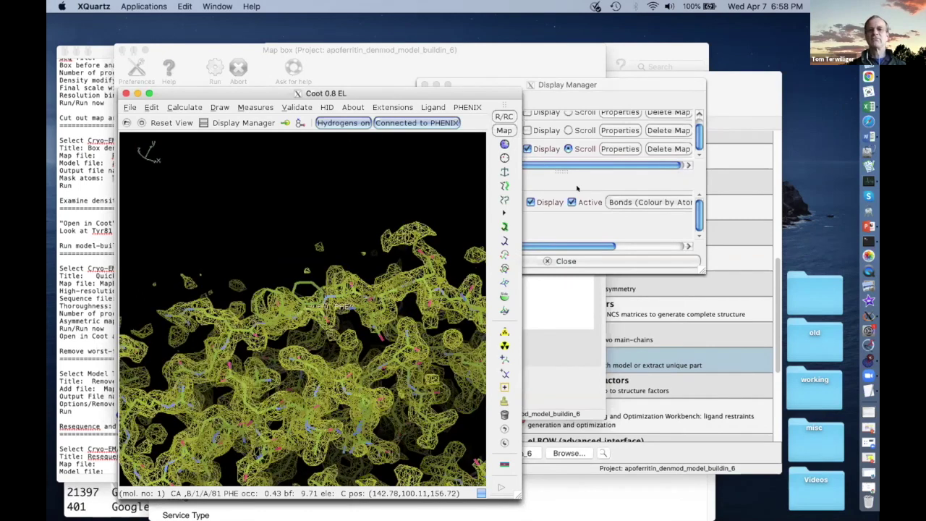
scroll(302, 309, up, 1)
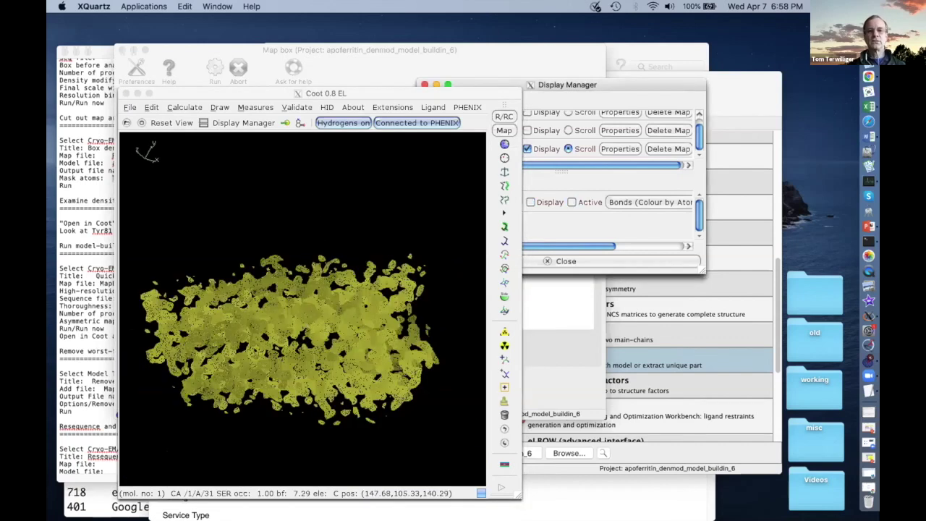
drag(303, 318, 307, 300)
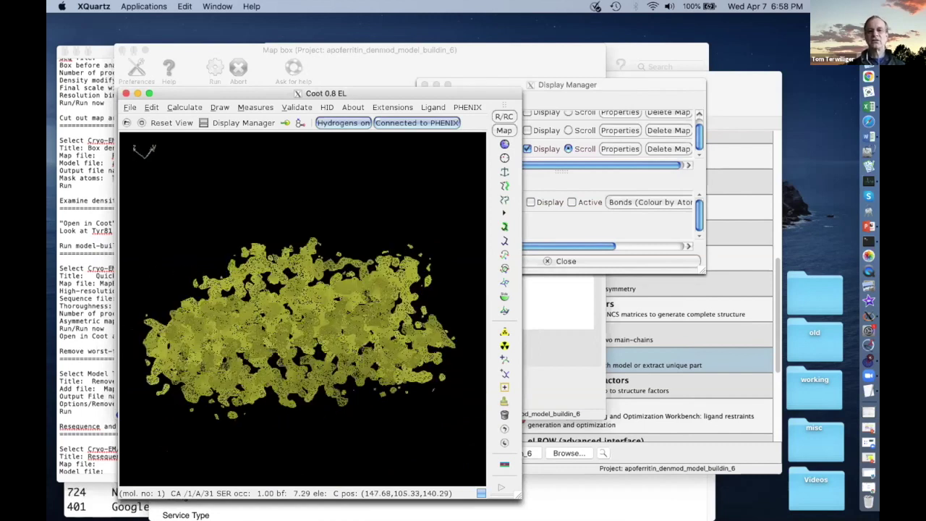
drag(304, 312, 649, 310)
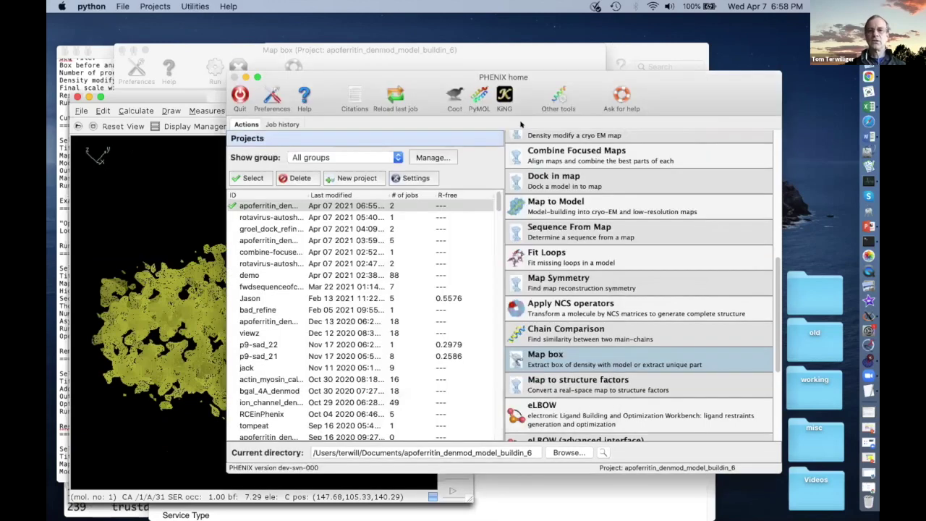
Open PHENIX's Map to Model tool and title the job "Quick build using boxed density modified map", copied from README.txt
click(551, 78)
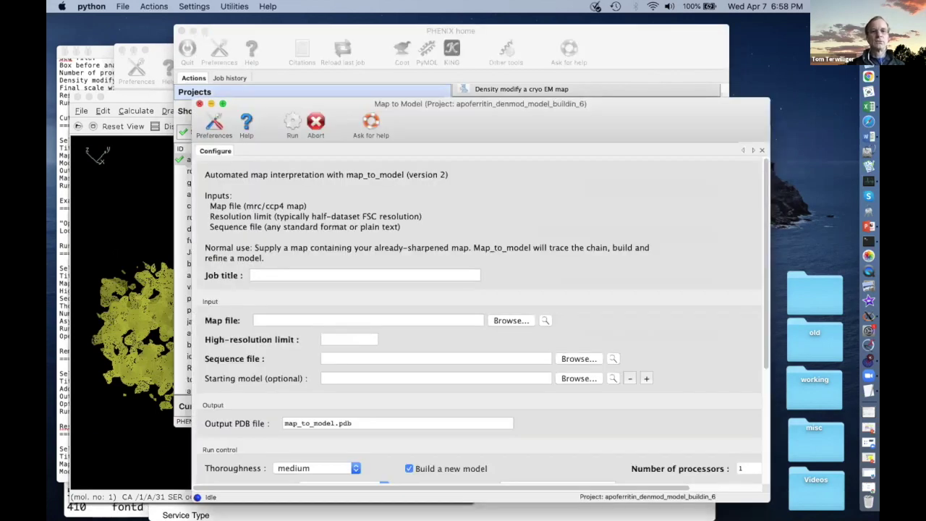
click(86, 73)
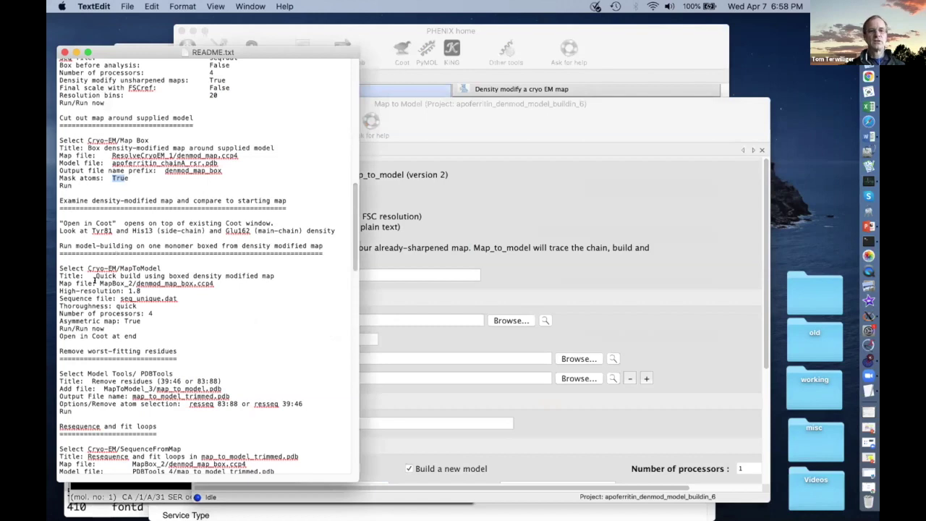
scroll(93, 261, down, 2)
drag(96, 256, 275, 256)
key(super+c)
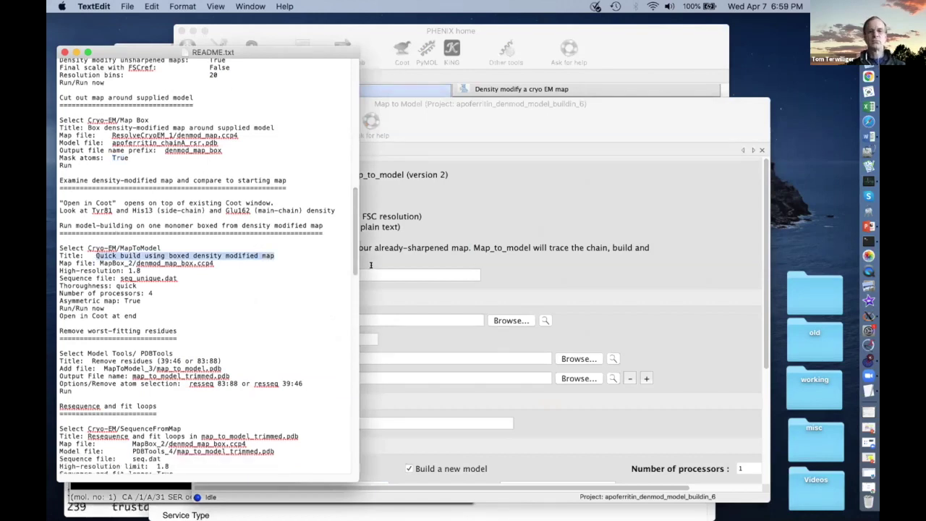
click(366, 273)
key(super+v)
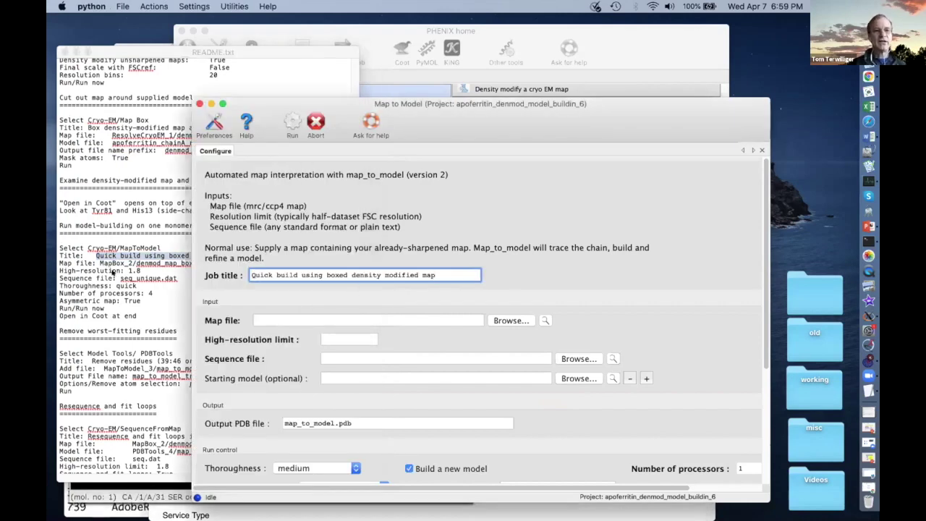
Load denmod_map_box.ccp4 from MapBox_2 as the map file and set the high-resolution limit to 1.8
click(511, 320)
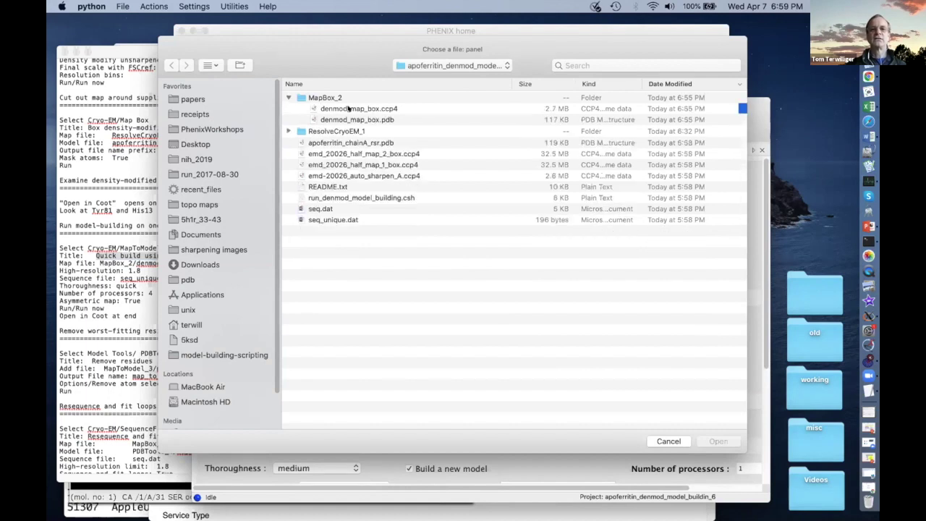
click(349, 108)
double_click(349, 108)
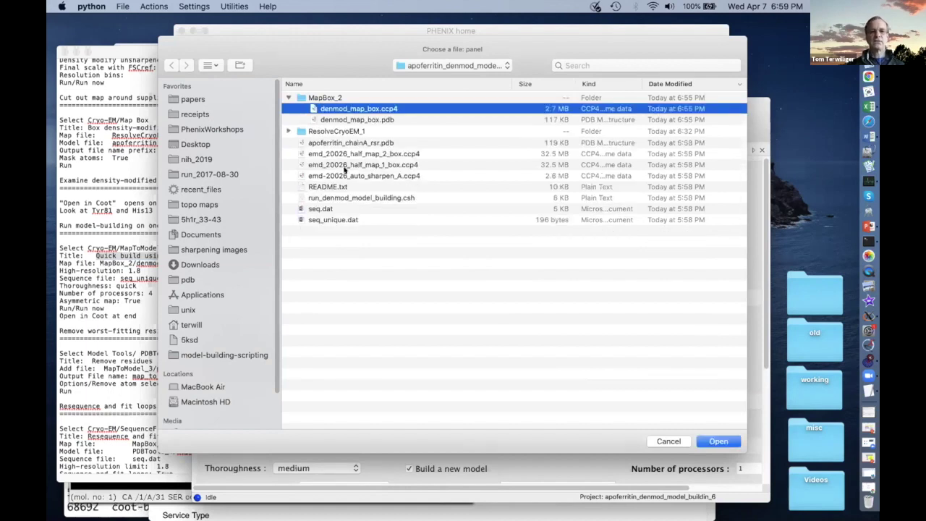
click(353, 337)
text(1)
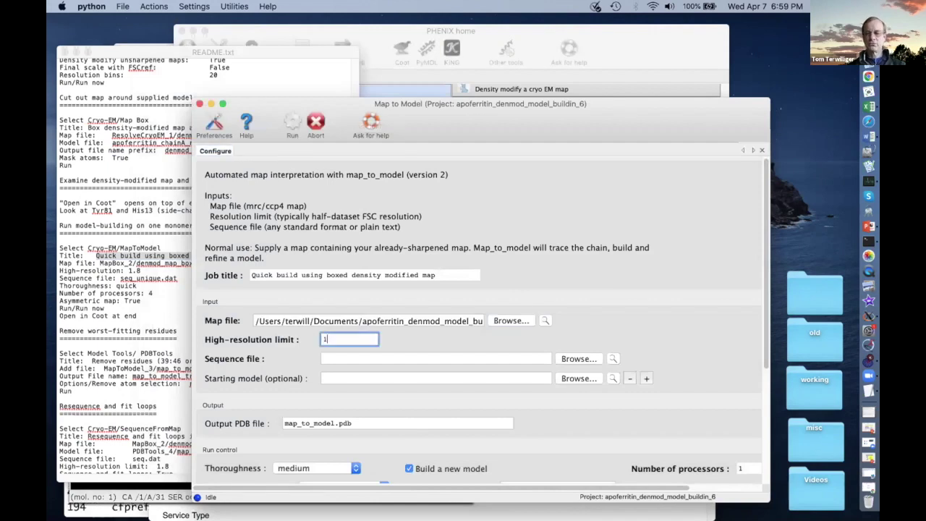
text(.8)
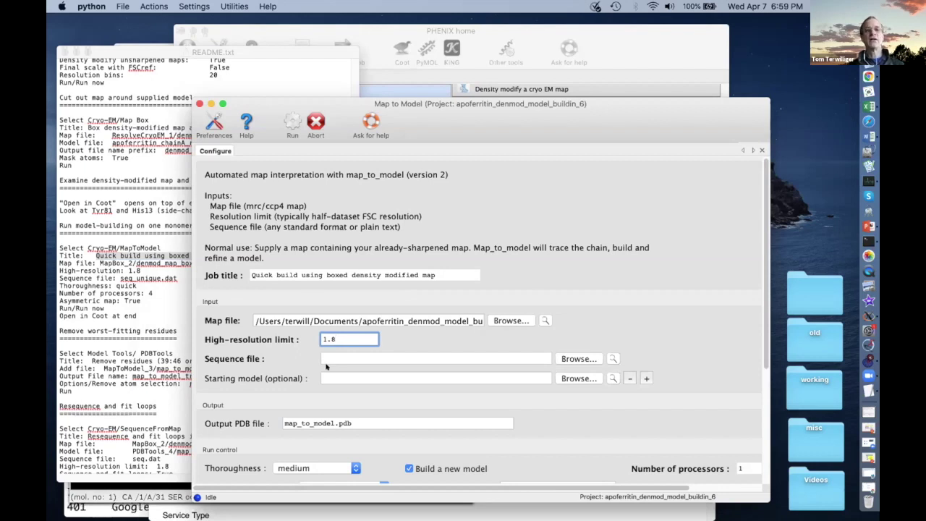
Load seq_unique.dat from the main project folder as the sequence file
click(575, 358)
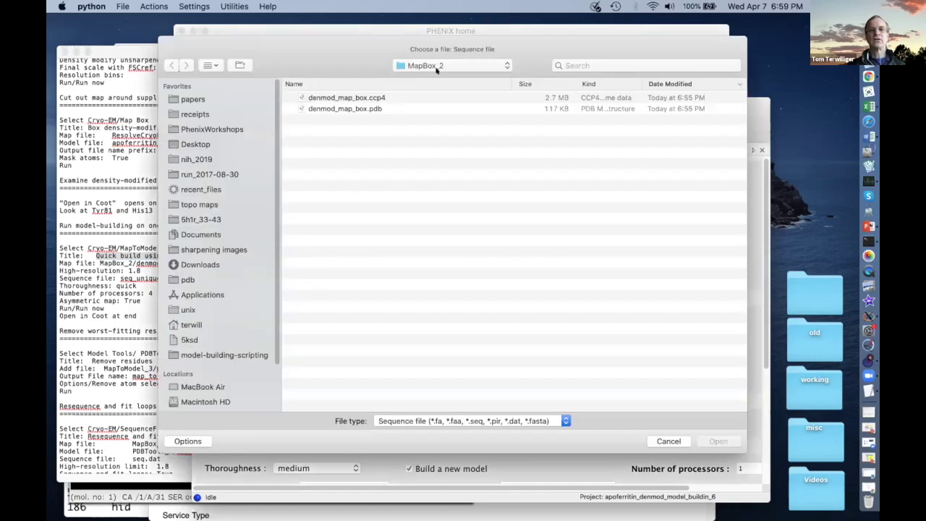
click(437, 68)
click(426, 71)
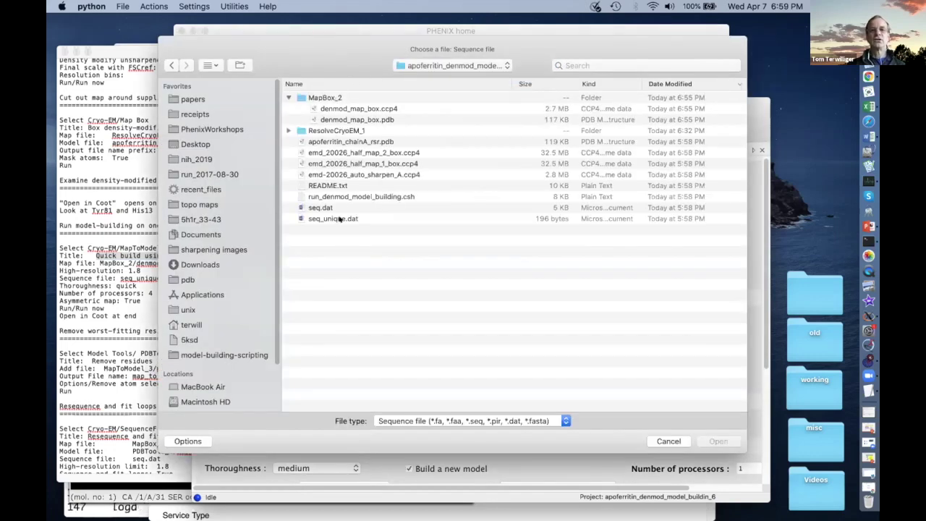
click(339, 220)
click(715, 441)
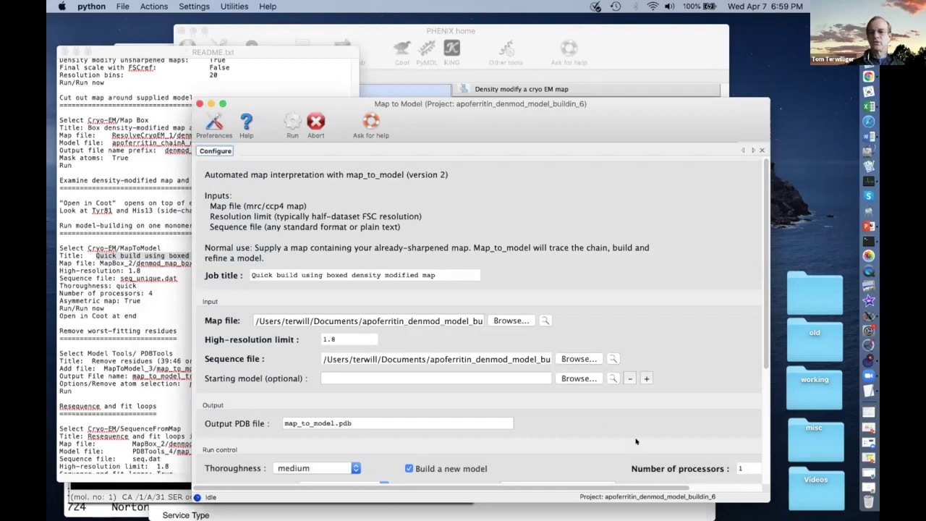
Set the number of processors to 4 and enable Asymmetric map
scroll(636, 441, down, 5)
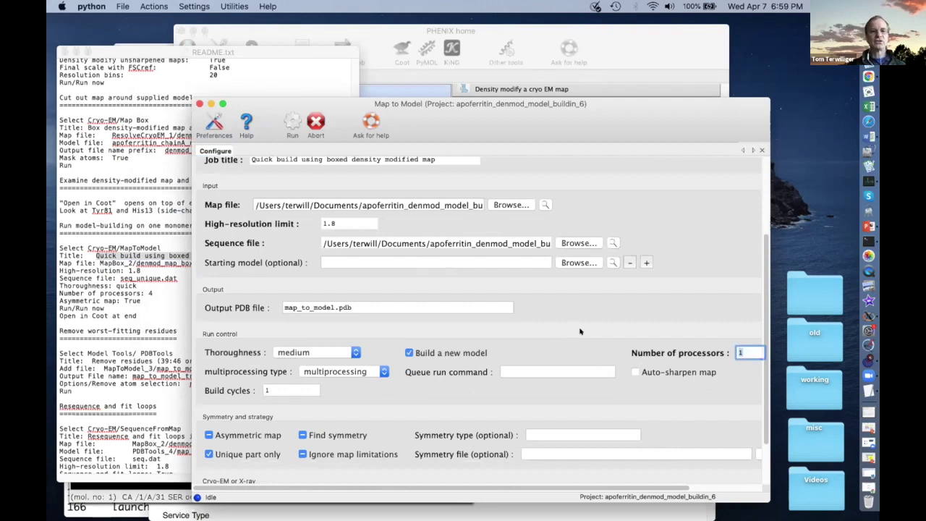
text(4)
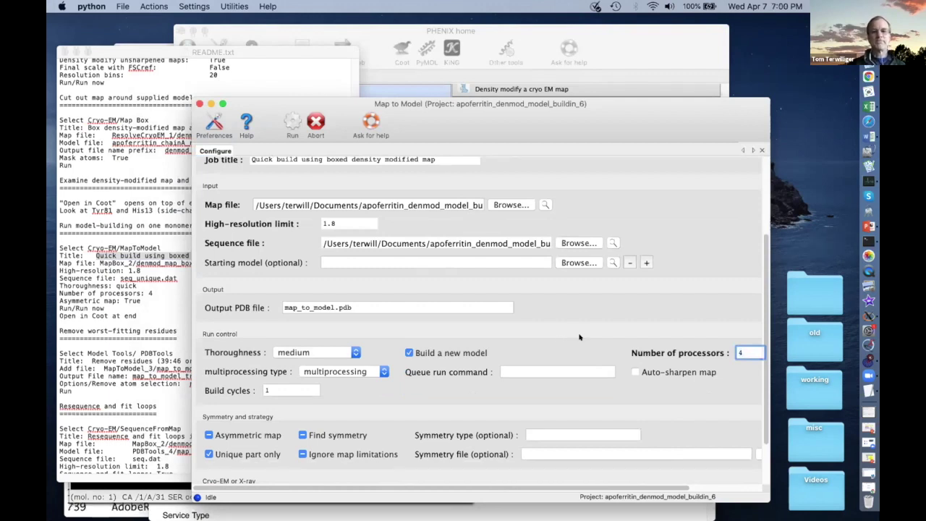
scroll(584, 336, down, 3)
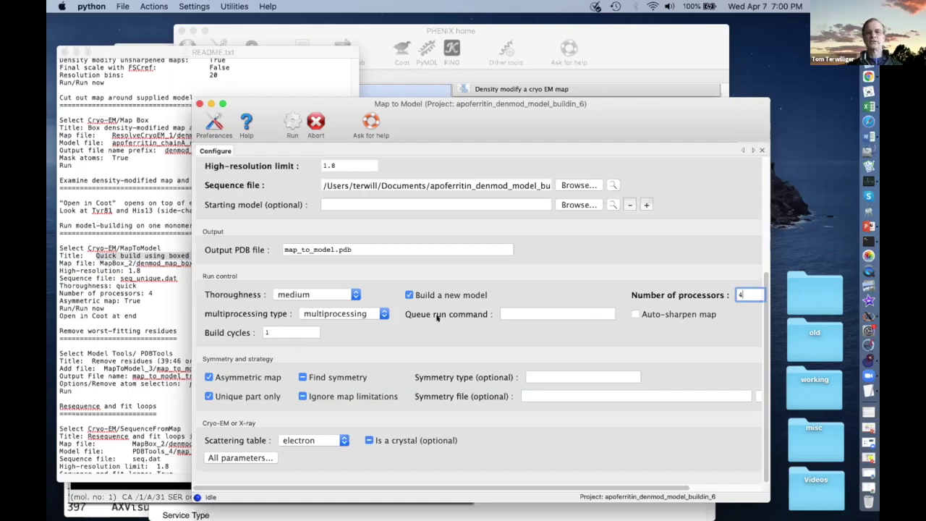
Run the Map to Model job immediately and move its window to uncover the PHENIX home window
click(290, 125)
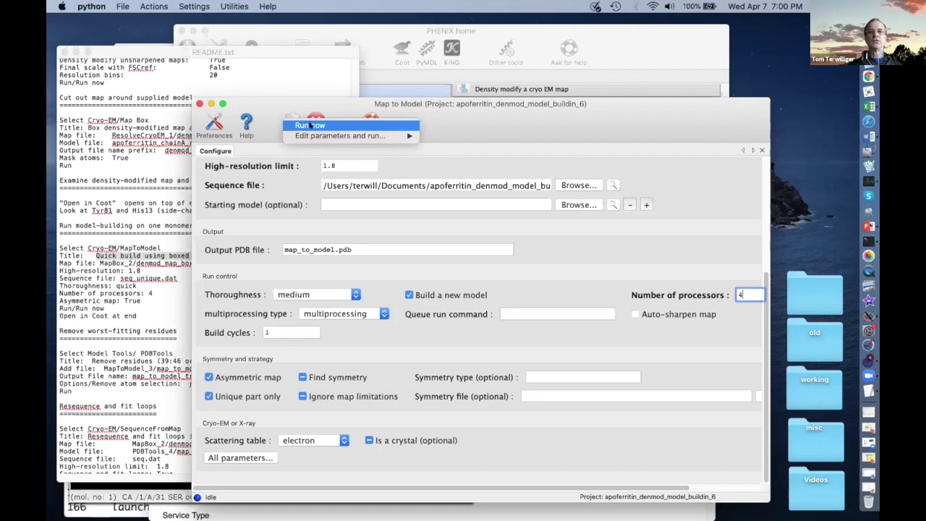
click(310, 125)
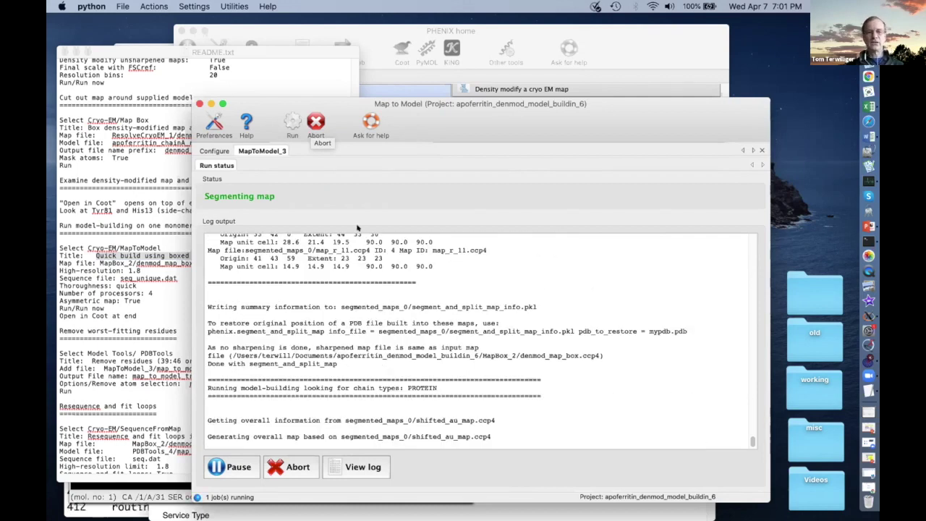
drag(486, 108, 443, 138)
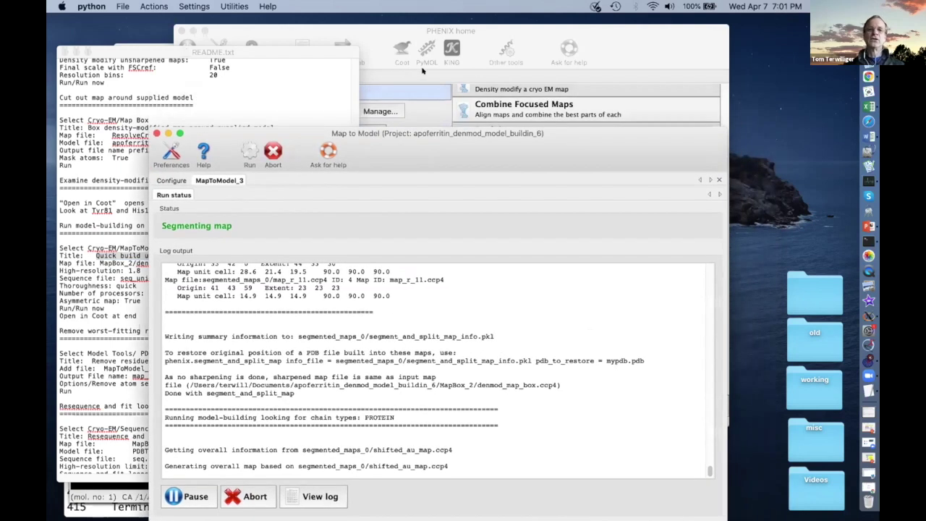